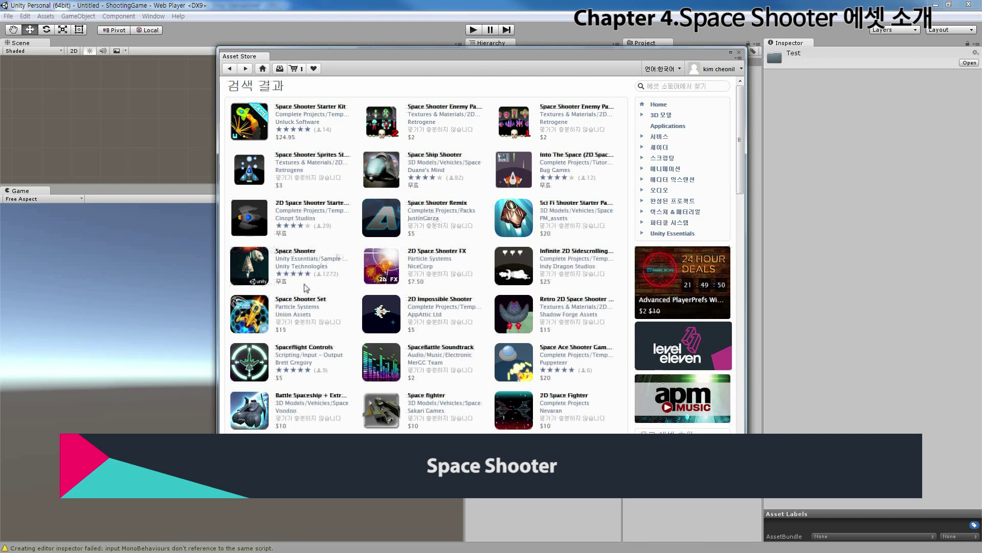
- Open the free Space Shooter sample project page from the Asset Store search results
{"action": "left_click", "coordinate": [252, 282]}
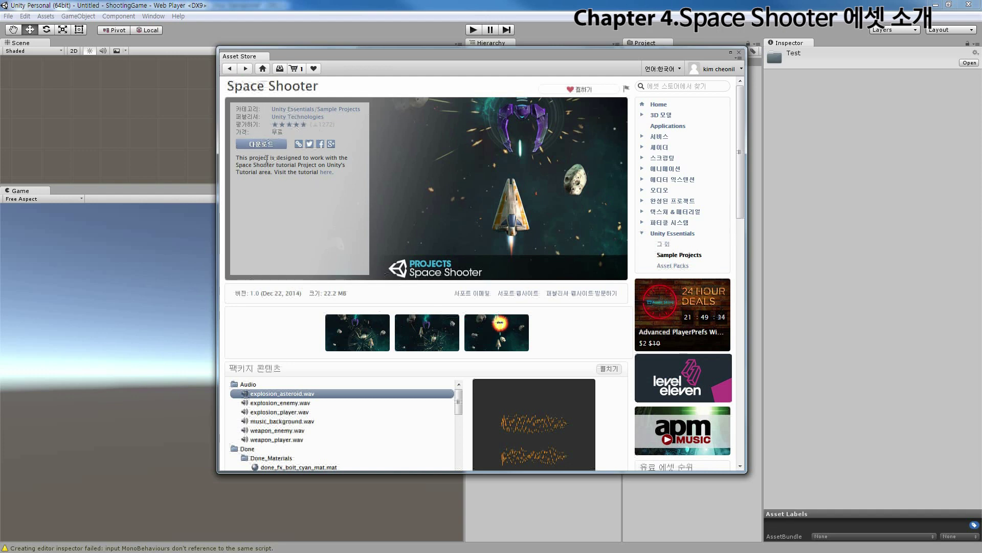
- View the Space Shooter screenshots at large size, including the explosion shot
{"action": "scroll", "coordinate": [433, 321], "scroll_direction": "down", "scroll_amount": 1}
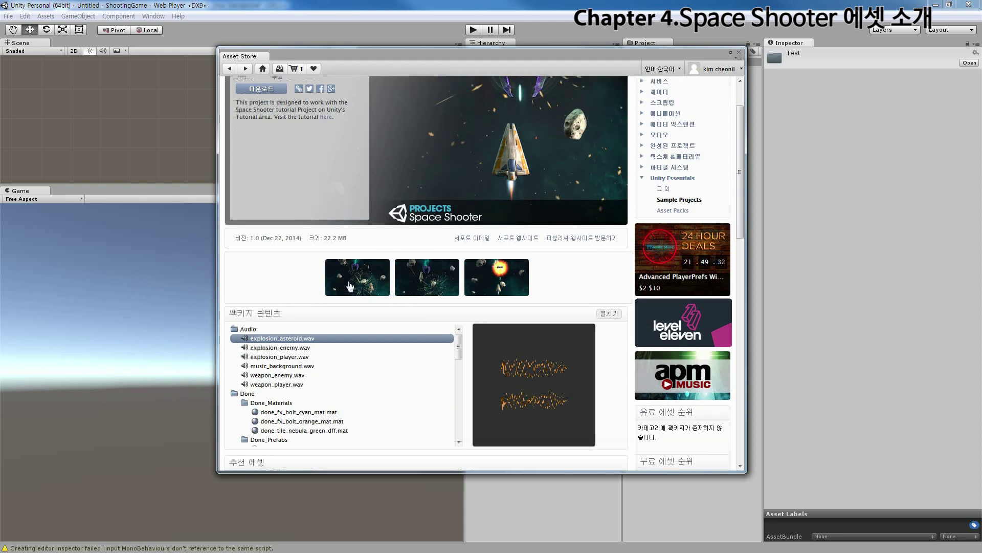
{"action": "left_click", "coordinate": [435, 286]}
{"action": "left_click", "coordinate": [497, 339]}
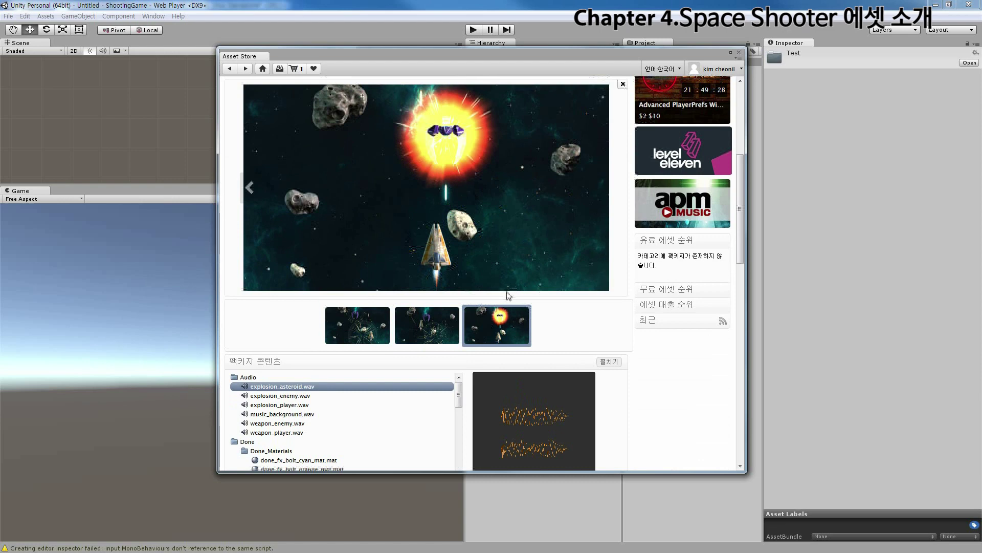
{"action": "left_click", "coordinate": [427, 325]}
{"action": "scroll", "coordinate": [491, 274], "scroll_direction": "up", "scroll_amount": 1}
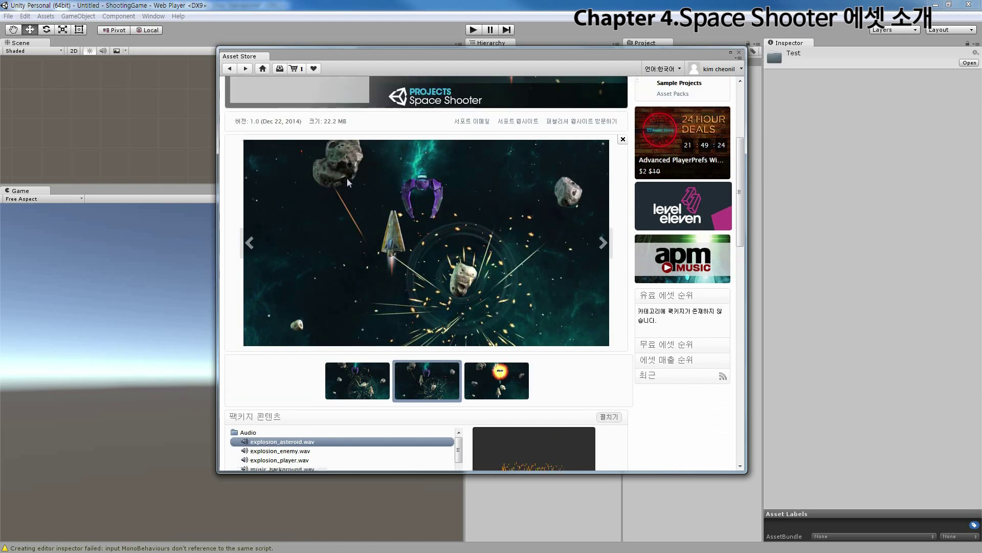
- Browse the package contents list, such as explosion_asteroid.wav, then start downloading the Space Shooter package
{"action": "scroll", "coordinate": [401, 269], "scroll_direction": "down", "scroll_amount": 2}
{"action": "scroll", "coordinate": [397, 284], "scroll_direction": "down", "scroll_amount": 2}
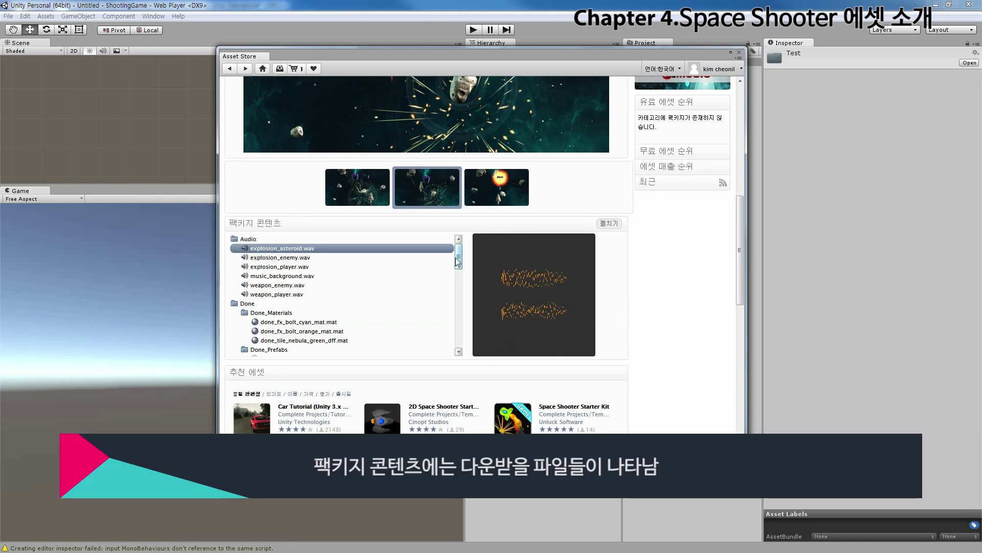
{"action": "left_click_drag", "start_coordinate": [460, 261], "coordinate": [460, 336]}
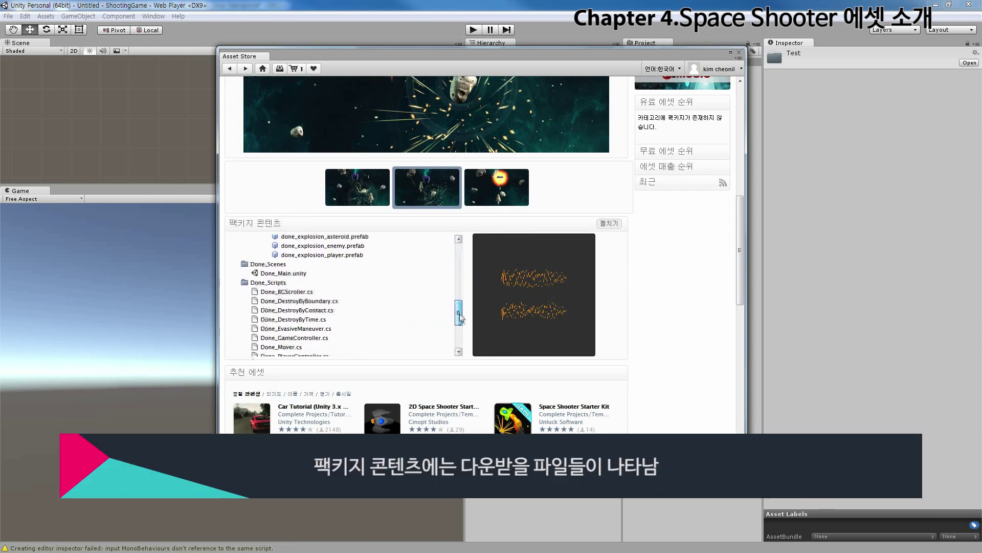
{"action": "scroll", "coordinate": [461, 312], "scroll_direction": "down", "scroll_amount": 2}
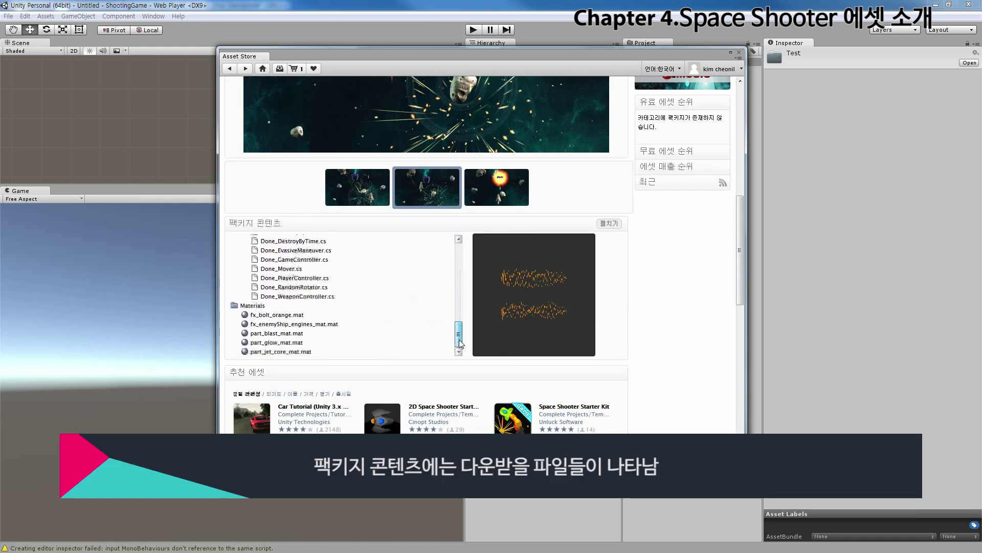
{"action": "left_click_drag", "start_coordinate": [462, 305], "coordinate": [461, 268]}
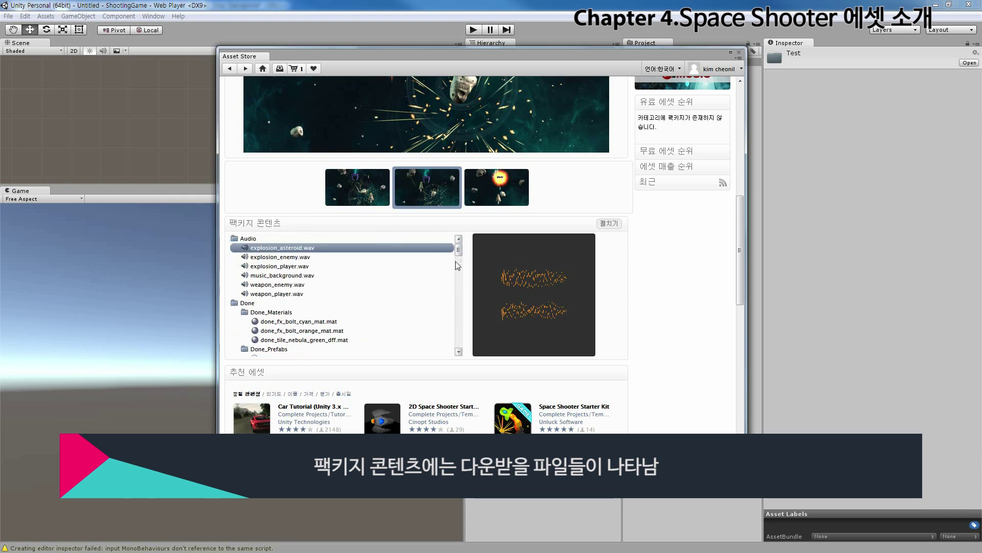
{"action": "scroll", "coordinate": [459, 287], "scroll_direction": "up", "scroll_amount": 5}
{"action": "left_click", "coordinate": [307, 248]}
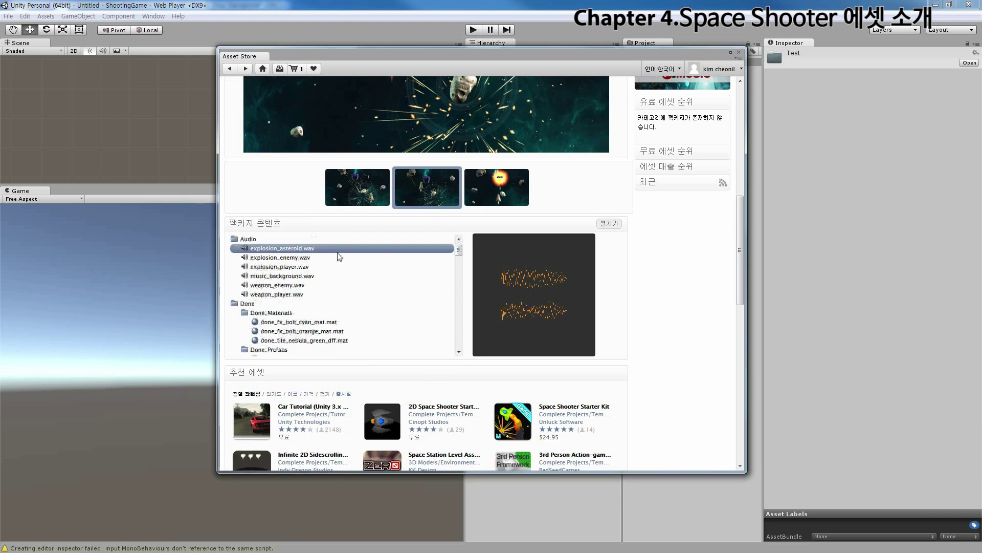
{"action": "scroll", "coordinate": [338, 258], "scroll_direction": "up", "scroll_amount": 2}
{"action": "scroll", "coordinate": [340, 258], "scroll_direction": "up", "scroll_amount": 3}
{"action": "scroll", "coordinate": [342, 257], "scroll_direction": "up", "scroll_amount": 2}
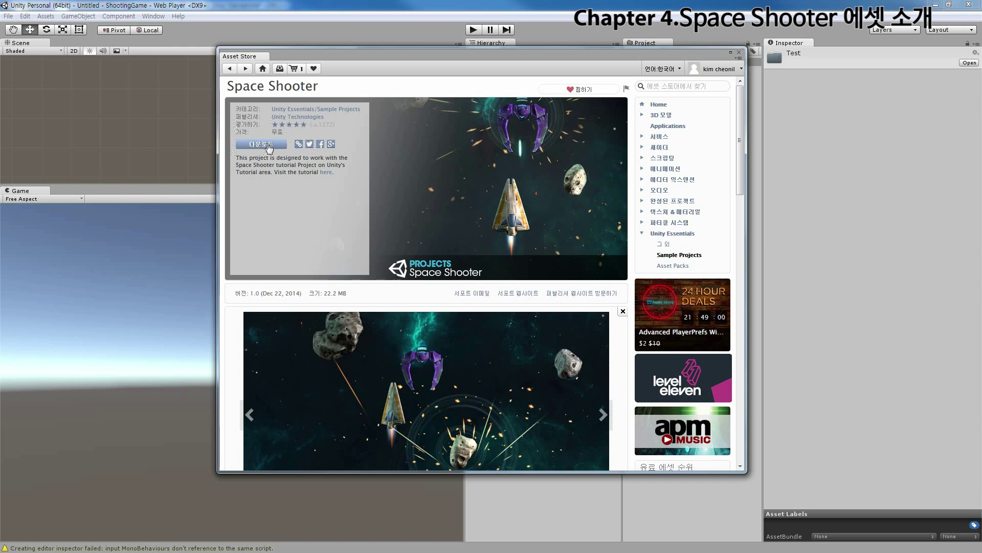
{"action": "left_click", "coordinate": [268, 146]}
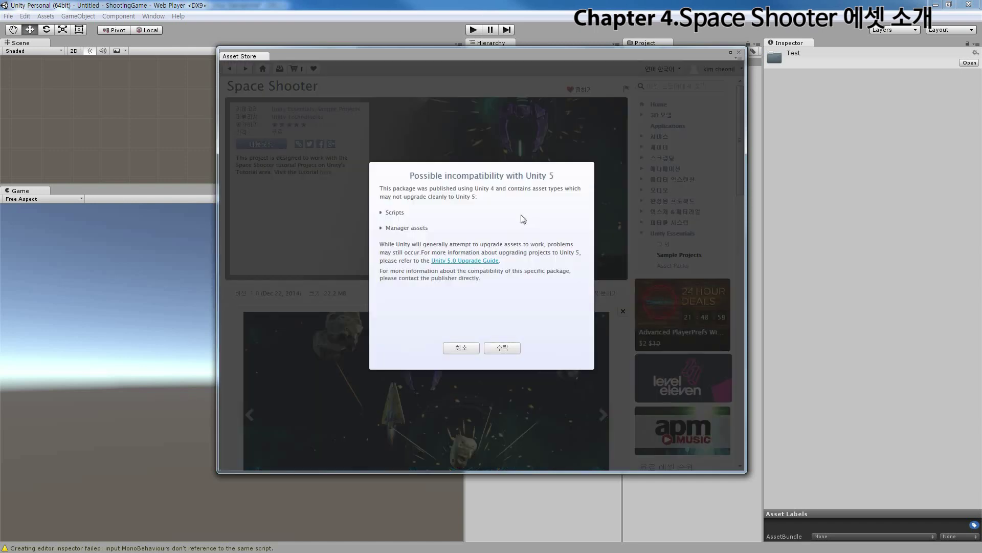
- Accept the 'Possible incompatibility with Unity 5' warning so the Space Shooter download continues
{"action": "left_click_drag", "start_coordinate": [423, 176], "coordinate": [517, 230]}
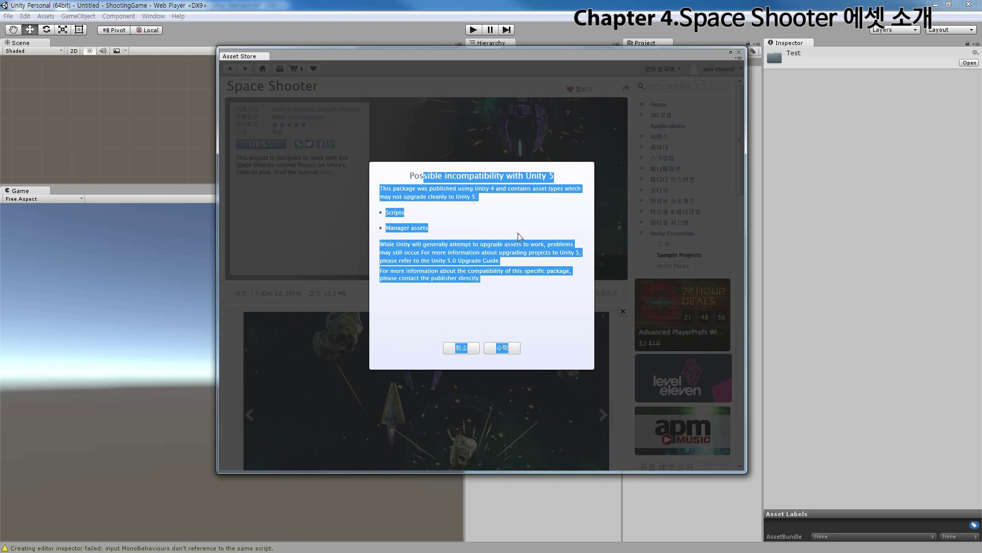
{"action": "left_click", "coordinate": [531, 292]}
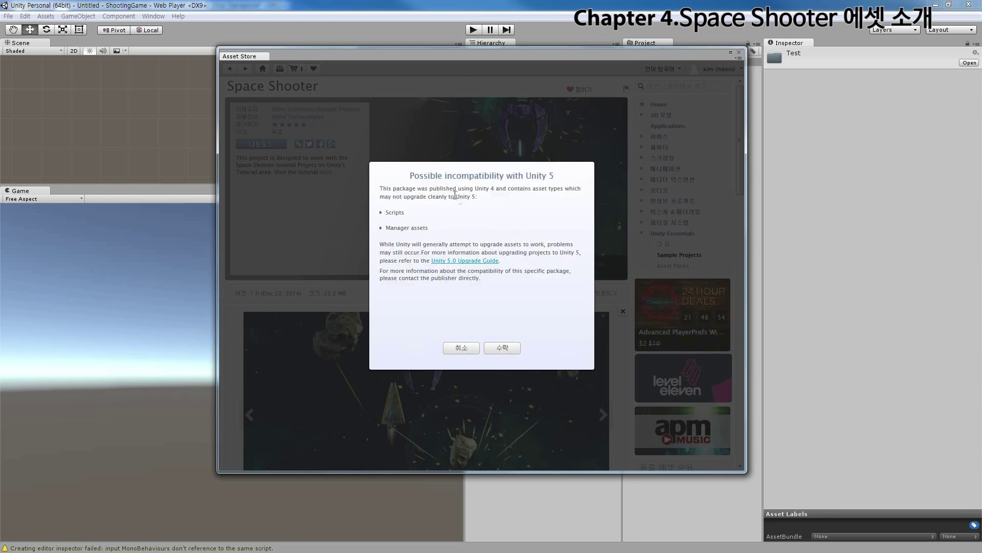
{"action": "left_click_drag", "start_coordinate": [532, 299], "coordinate": [510, 172]}
{"action": "left_click", "coordinate": [490, 309]}
{"action": "left_click", "coordinate": [508, 351]}
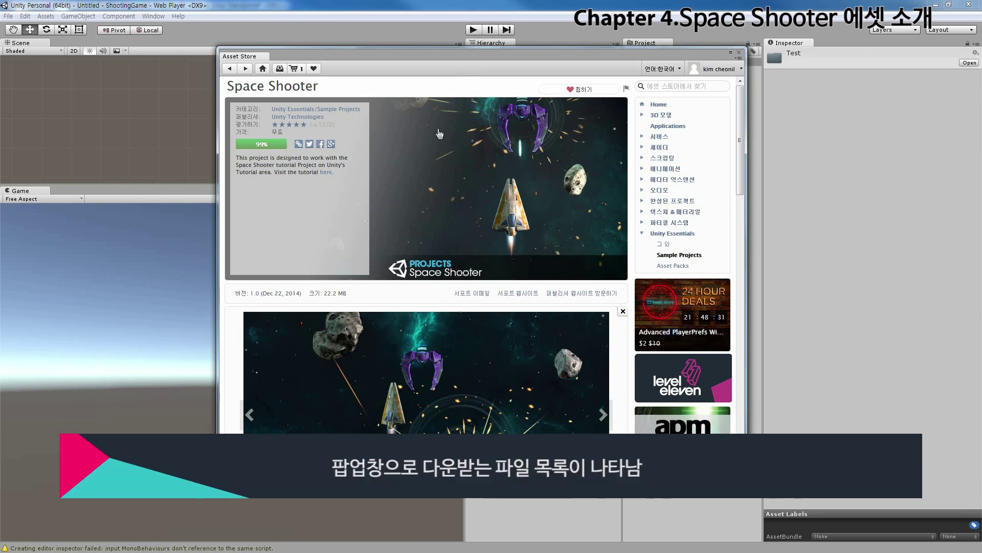
- Reposition the Importing package dialog and scroll through its file list
{"action": "left_click_drag", "start_coordinate": [505, 135], "coordinate": [464, 134]}
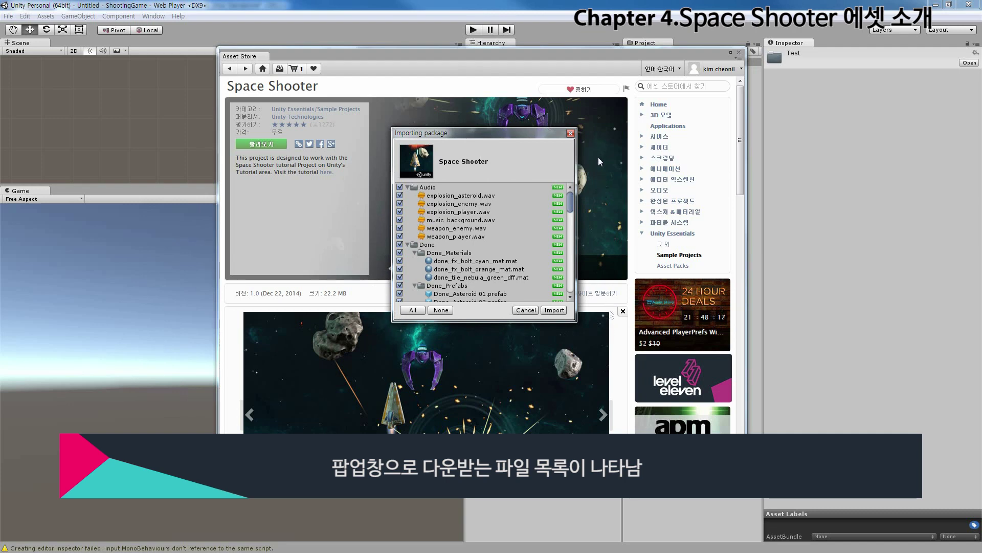
{"action": "mouse_move", "coordinate": [571, 205]}
{"action": "left_mouse_down"}
{"action": "mouse_move", "coordinate": [571, 289]}
{"action": "mouse_move", "coordinate": [565, 199]}
{"action": "left_mouse_up"}
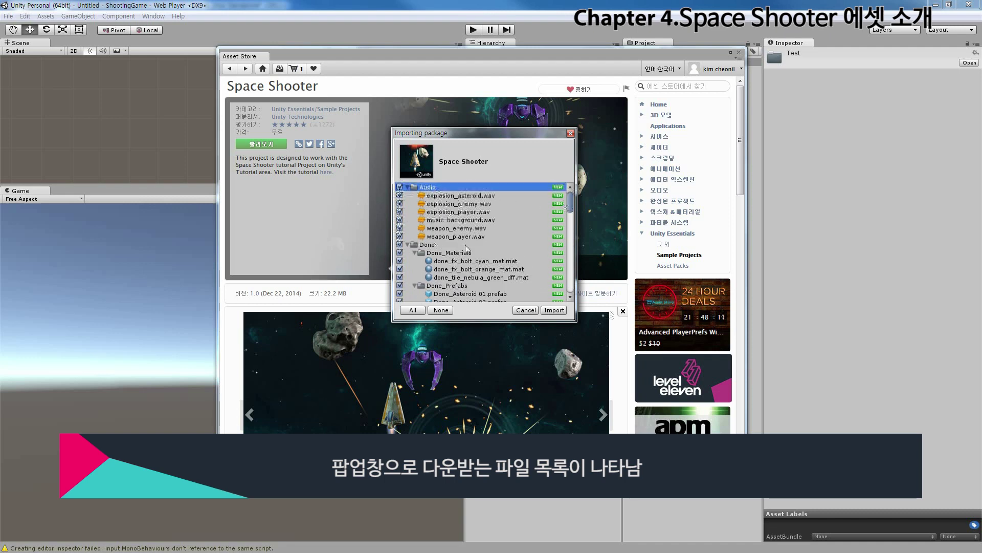
{"action": "scroll", "coordinate": [473, 241], "scroll_direction": "down", "scroll_amount": 2}
{"action": "scroll", "coordinate": [489, 237], "scroll_direction": "down", "scroll_amount": 2}
{"action": "scroll", "coordinate": [486, 238], "scroll_direction": "down", "scroll_amount": 2}
{"action": "scroll", "coordinate": [484, 240], "scroll_direction": "down", "scroll_amount": 2}
{"action": "scroll", "coordinate": [479, 241], "scroll_direction": "down", "scroll_amount": 2}
{"action": "scroll", "coordinate": [476, 238], "scroll_direction": "up", "scroll_amount": 5}
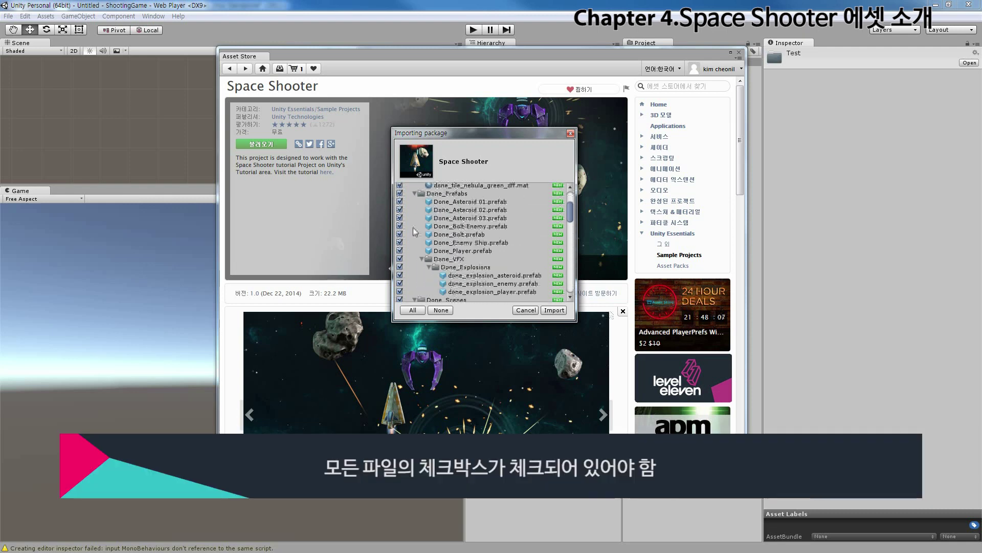
{"action": "scroll", "coordinate": [416, 215], "scroll_direction": "up", "scroll_amount": 5}
- Toggle the Audio folder off and back on, then import all checked files
{"action": "left_click", "coordinate": [400, 188]}
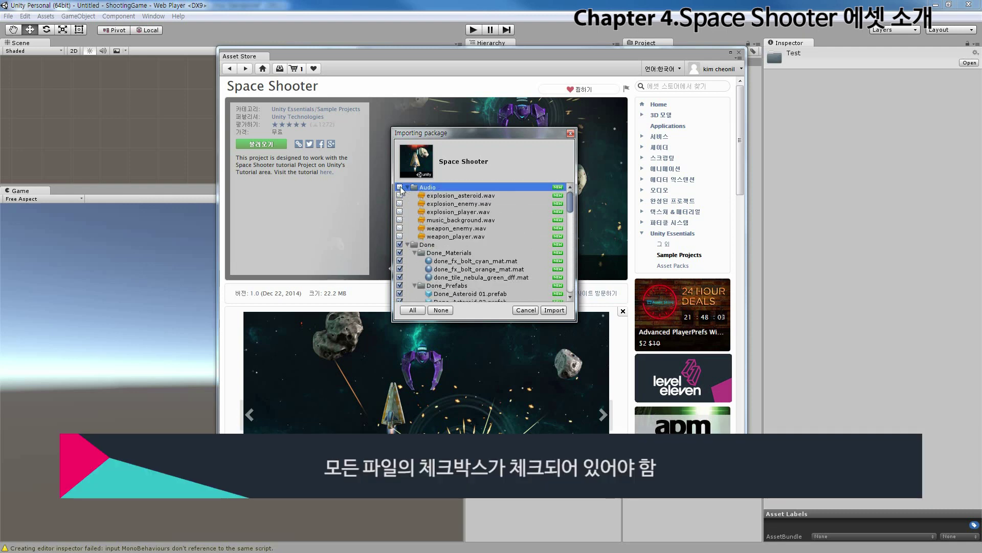
{"action": "left_click", "coordinate": [400, 187]}
{"action": "scroll", "coordinate": [430, 231], "scroll_direction": "down", "scroll_amount": 5}
{"action": "scroll", "coordinate": [445, 241], "scroll_direction": "down", "scroll_amount": 5}
{"action": "scroll", "coordinate": [459, 252], "scroll_direction": "down", "scroll_amount": 5}
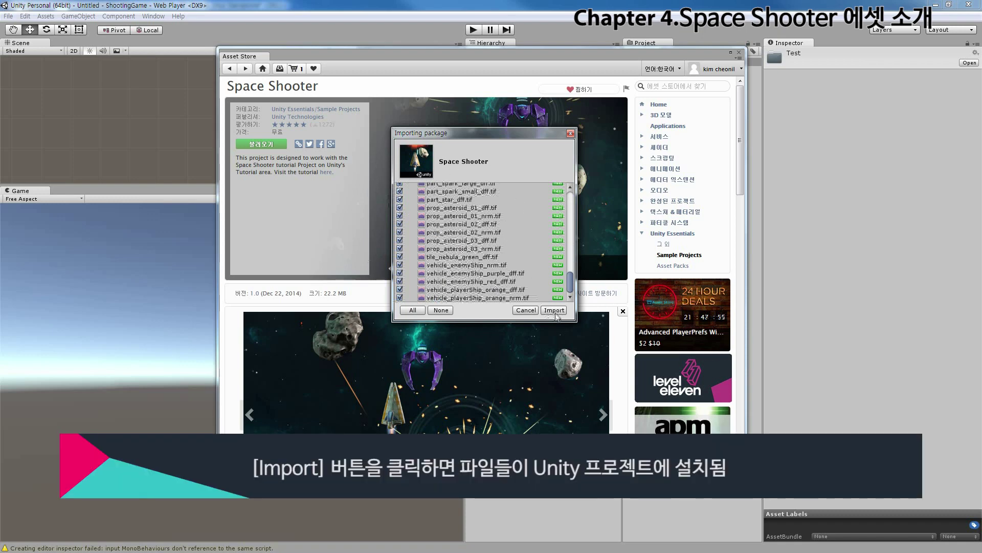
{"action": "left_click", "coordinate": [555, 313]}
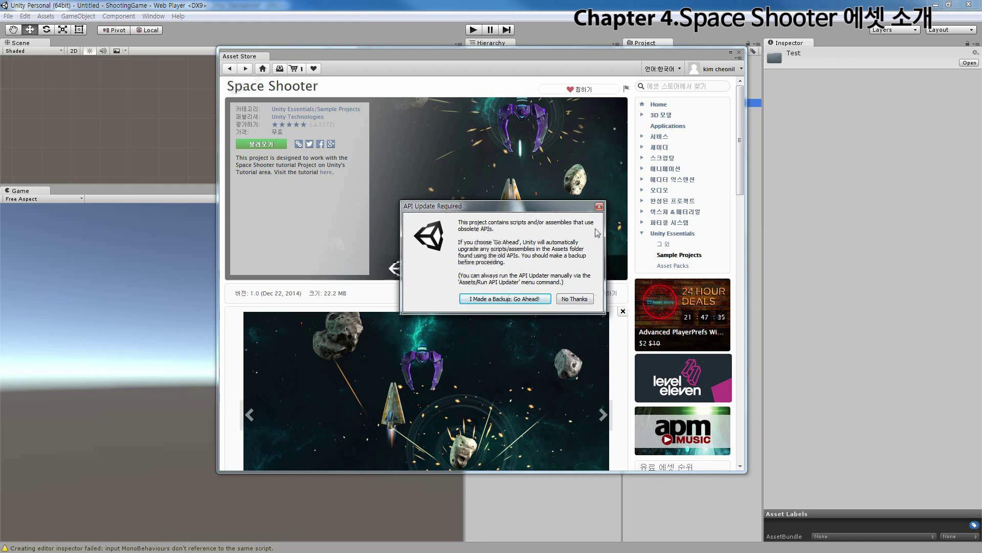
- Approve the script upgrade with 'I Made a Backup. Go Ahead!' and move the Asset Store window aside
{"action": "left_click_drag", "start_coordinate": [512, 207], "coordinate": [513, 205]}
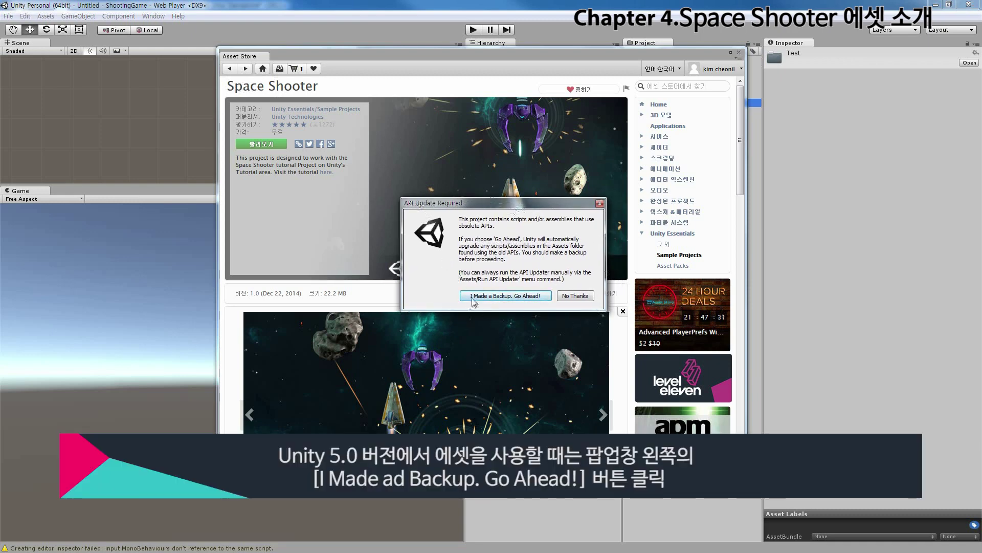
{"action": "left_click", "coordinate": [519, 298]}
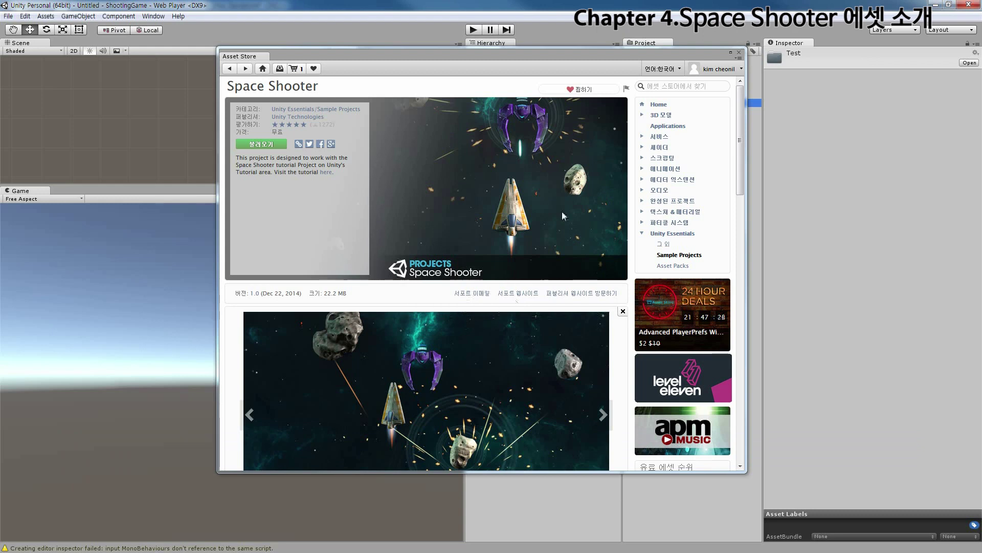
{"action": "left_click_drag", "start_coordinate": [529, 51], "coordinate": [439, 95]}
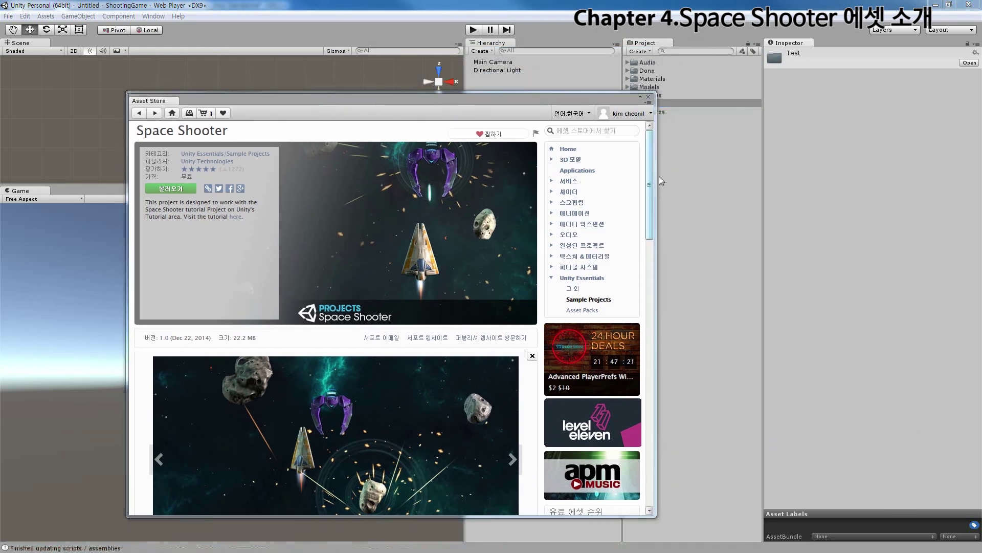
- Close the Asset Store, then inspect the Audio, Done and Materials folders
{"action": "left_click", "coordinate": [649, 98]}
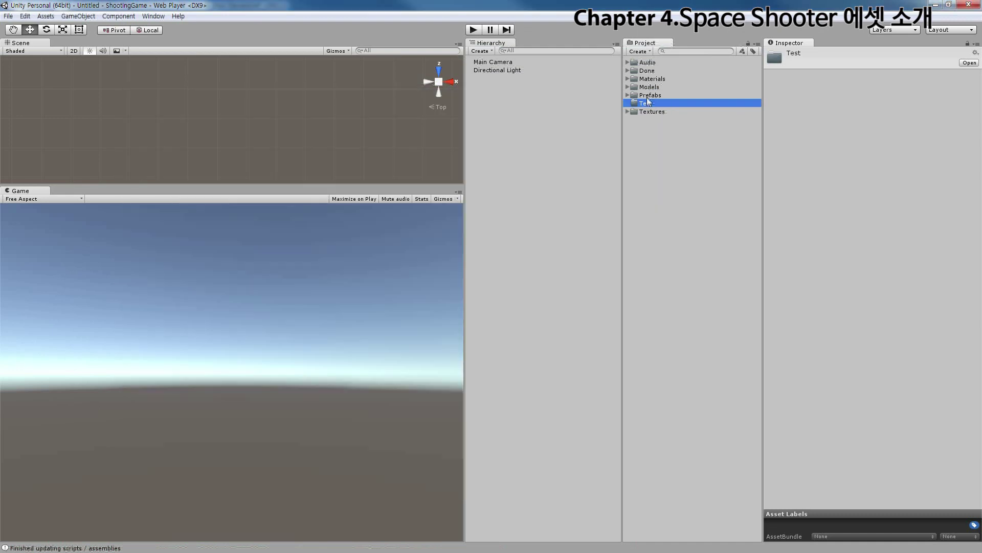
{"action": "left_click", "coordinate": [627, 62]}
{"action": "left_click", "coordinate": [628, 62]}
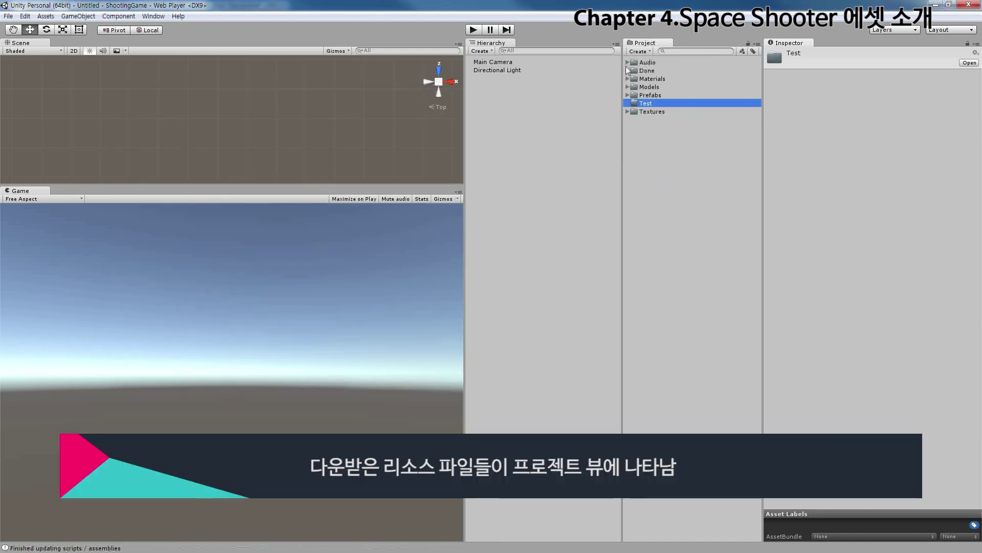
{"action": "left_click", "coordinate": [628, 70], "text": "alt"}
{"action": "left_click", "coordinate": [628, 71]}
{"action": "left_click", "coordinate": [628, 79]}
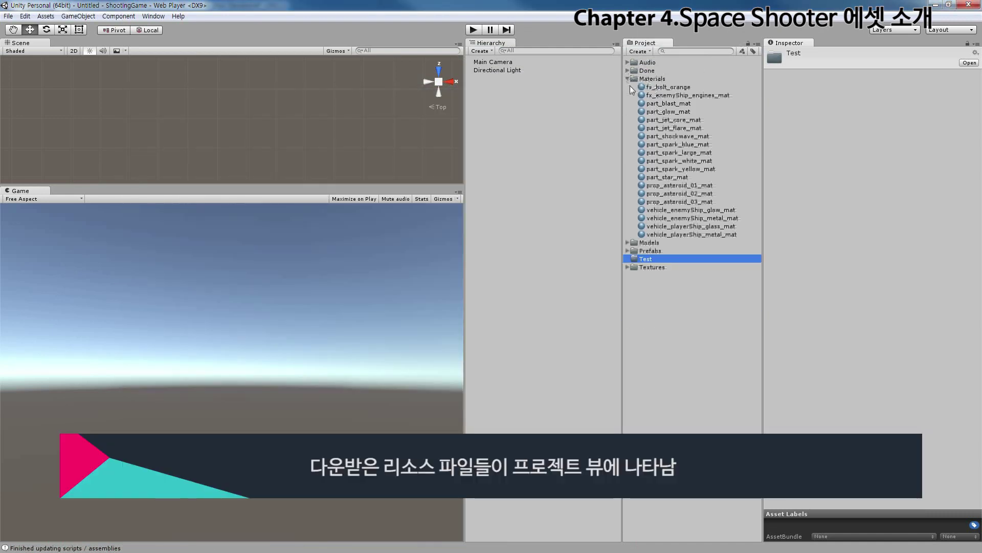
{"action": "left_click", "coordinate": [628, 79]}
- Inspect the Models, Prefabs and Textures folders in the Project panel
{"action": "left_click", "coordinate": [627, 87]}
{"action": "left_click", "coordinate": [628, 87]}
{"action": "left_click", "coordinate": [627, 95]}
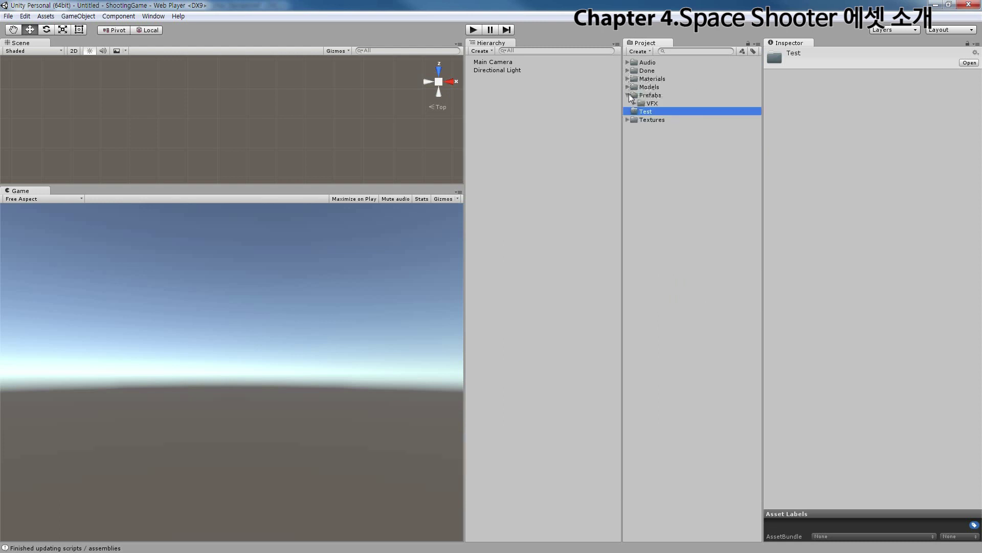
{"action": "left_click", "coordinate": [627, 96]}
{"action": "left_click", "coordinate": [628, 112]}
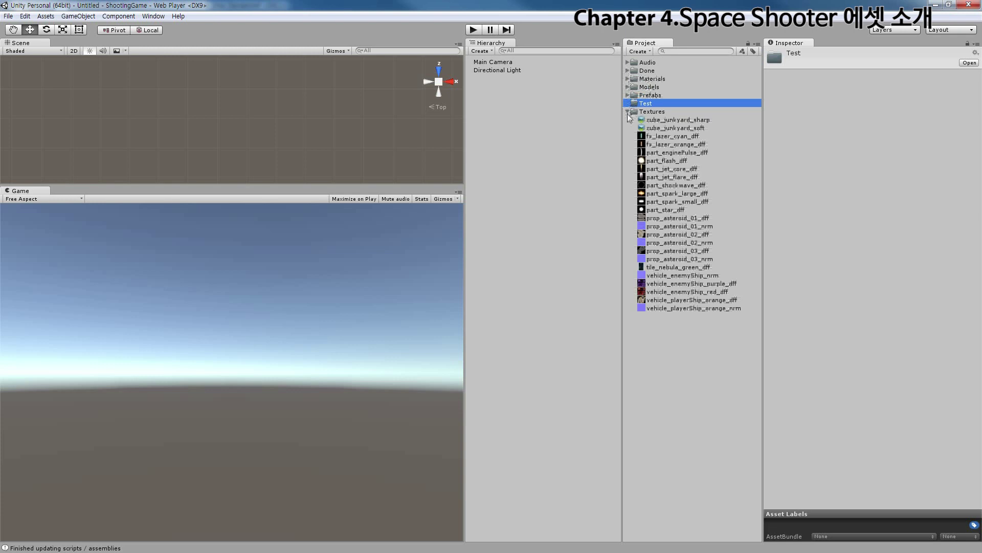
{"action": "left_click", "coordinate": [628, 112]}
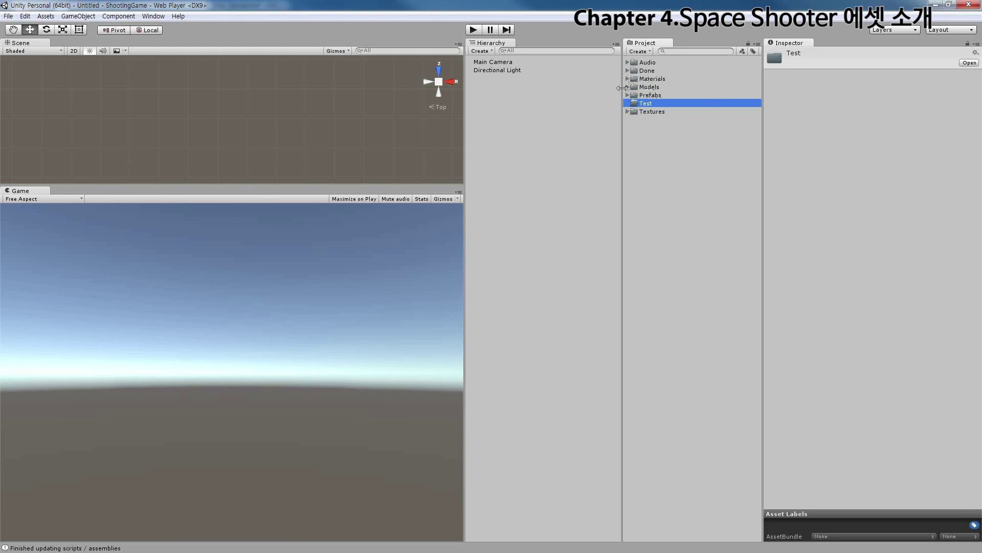